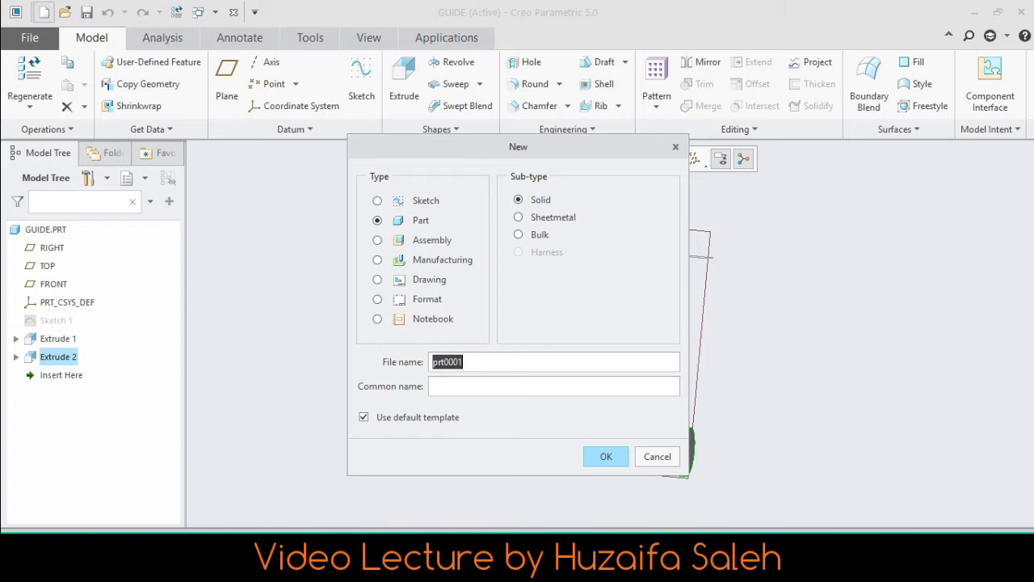
- Create the new part WORM, maximize its window, narrow the Model Tree and select TOP
text(worm)
key(Return)
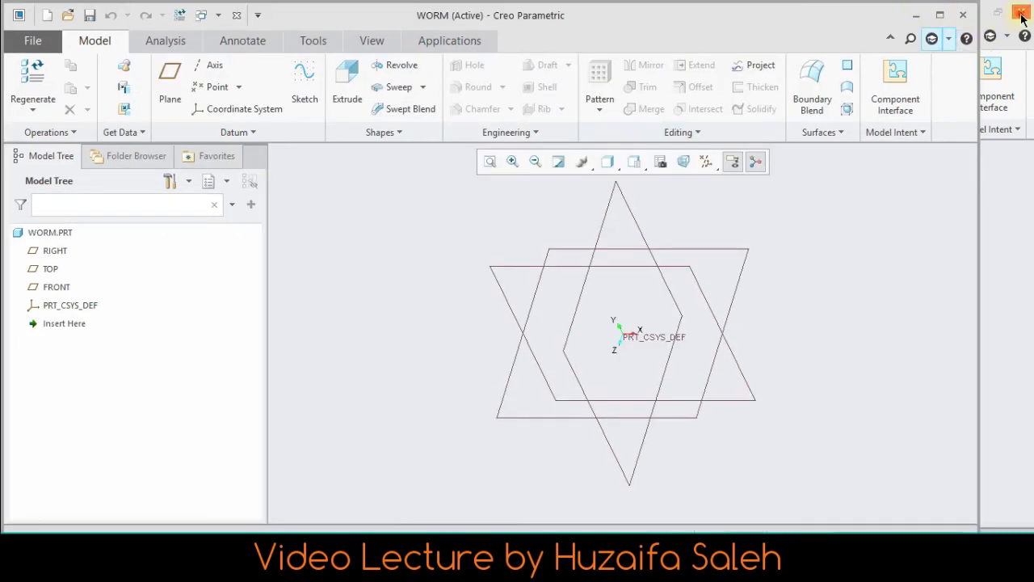
click(940, 15)
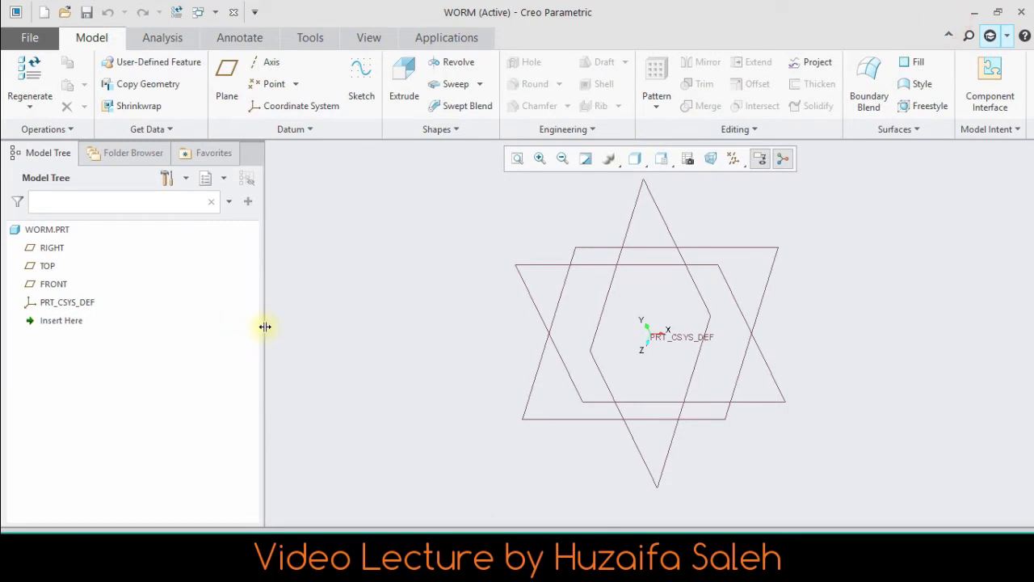
drag(249, 327, 184, 326)
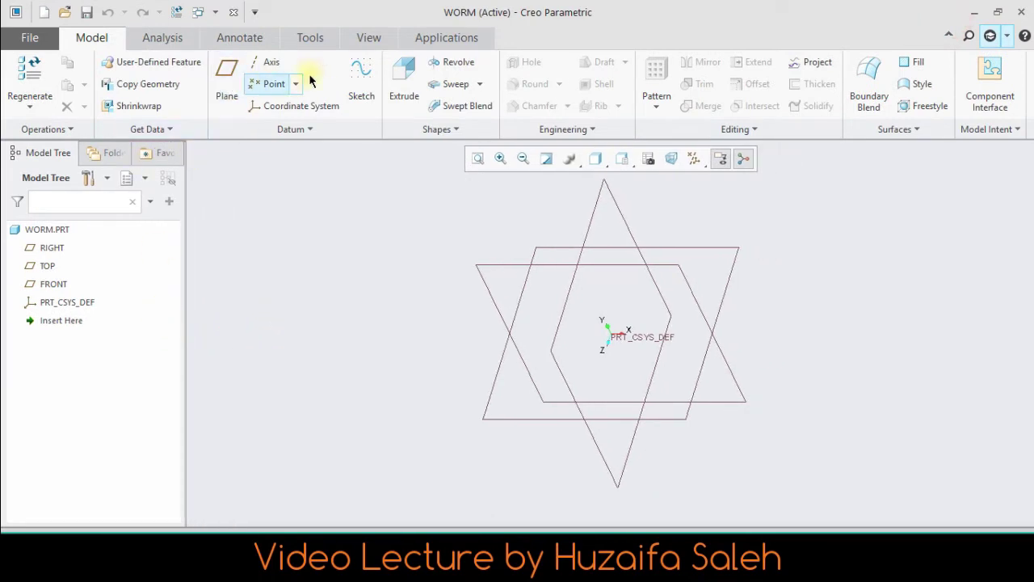
click(557, 246)
- Start an extrusion sketch on TOP and draw a Ø31 circle centred at the origin
click(399, 70)
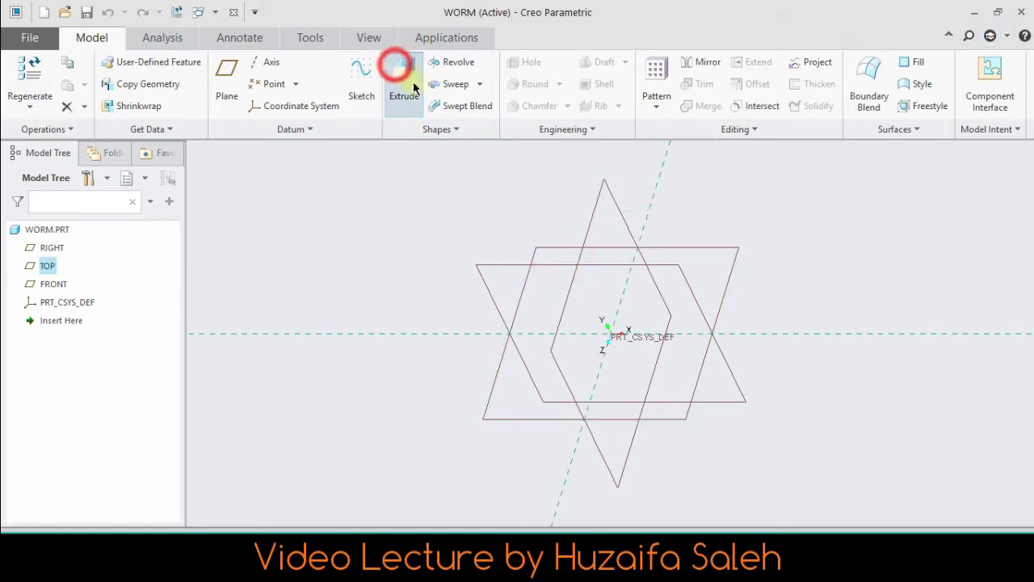
click(640, 156)
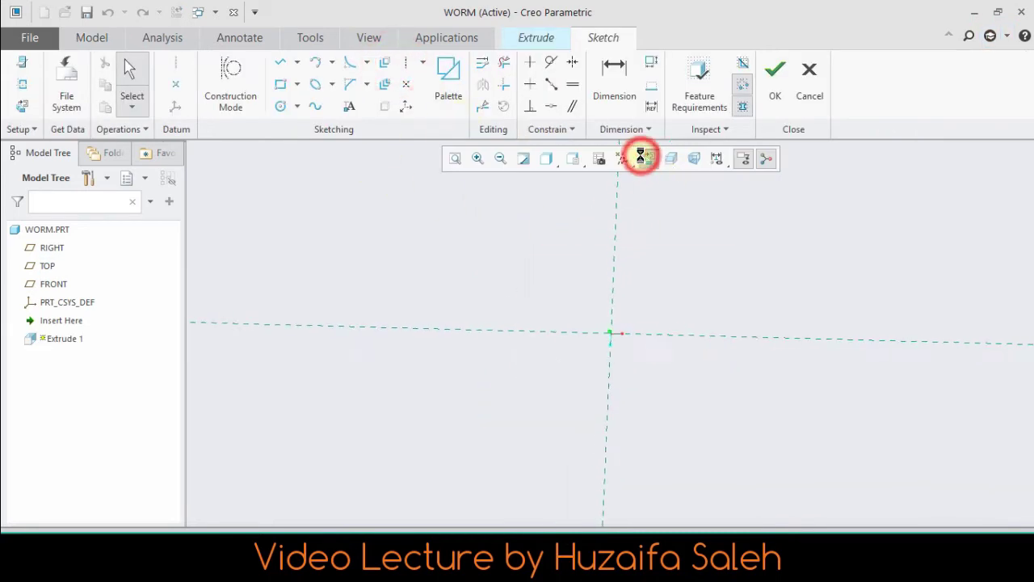
click(282, 106)
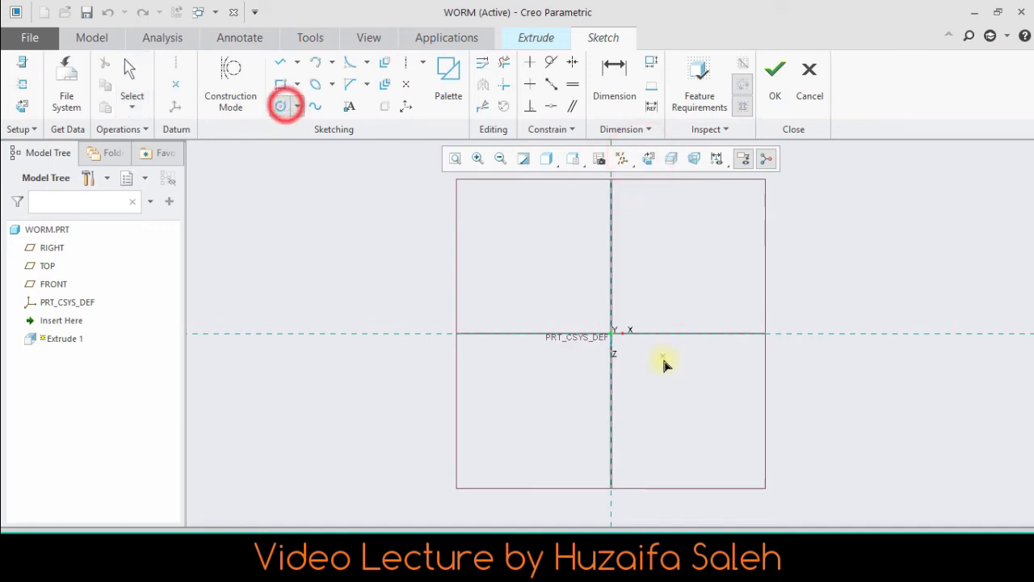
click(613, 332)
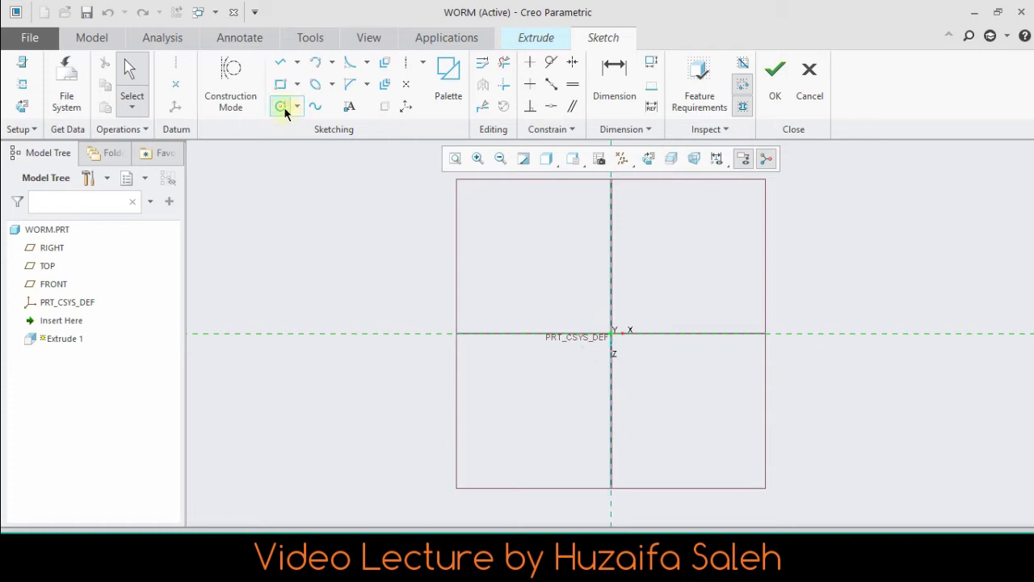
click(282, 107)
click(611, 333)
click(659, 421)
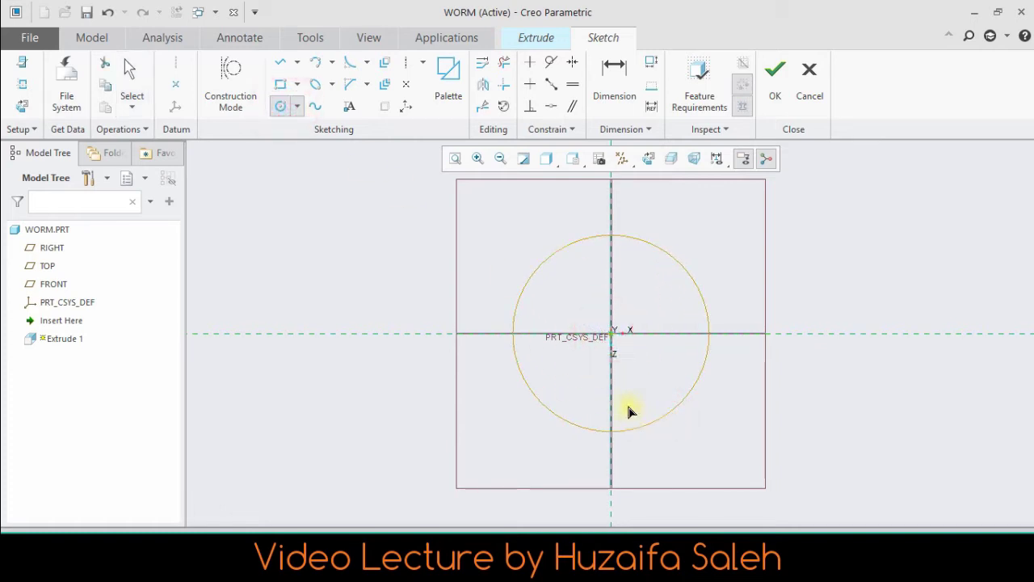
middle_click(627, 402)
click(480, 241)
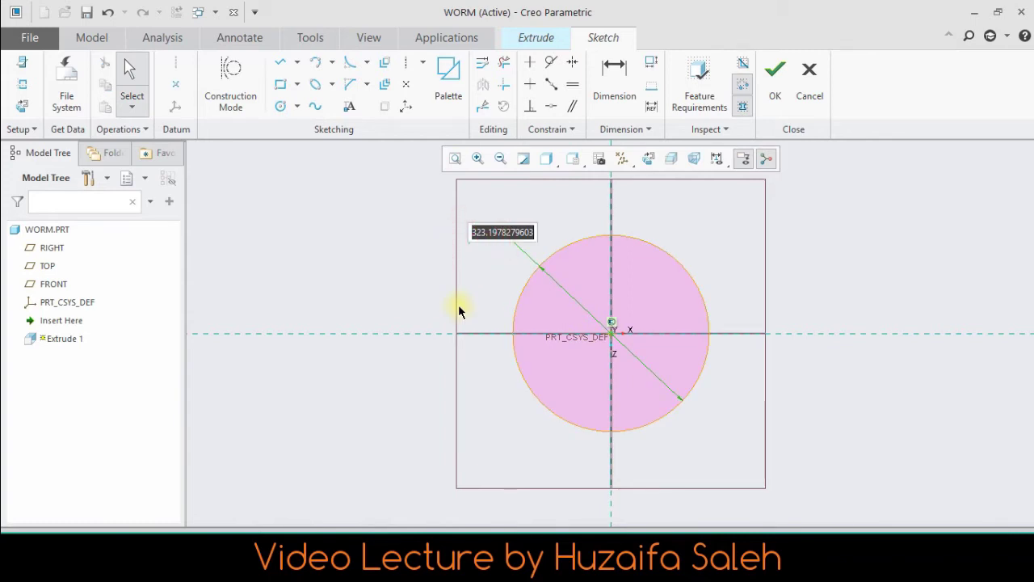
text(15)
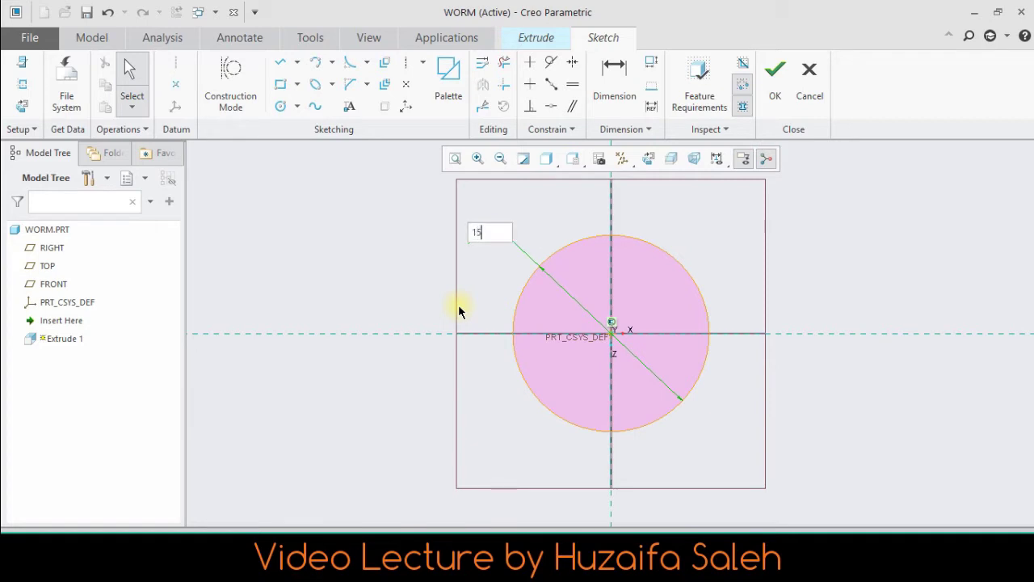
text(.5*2)
key(Return)
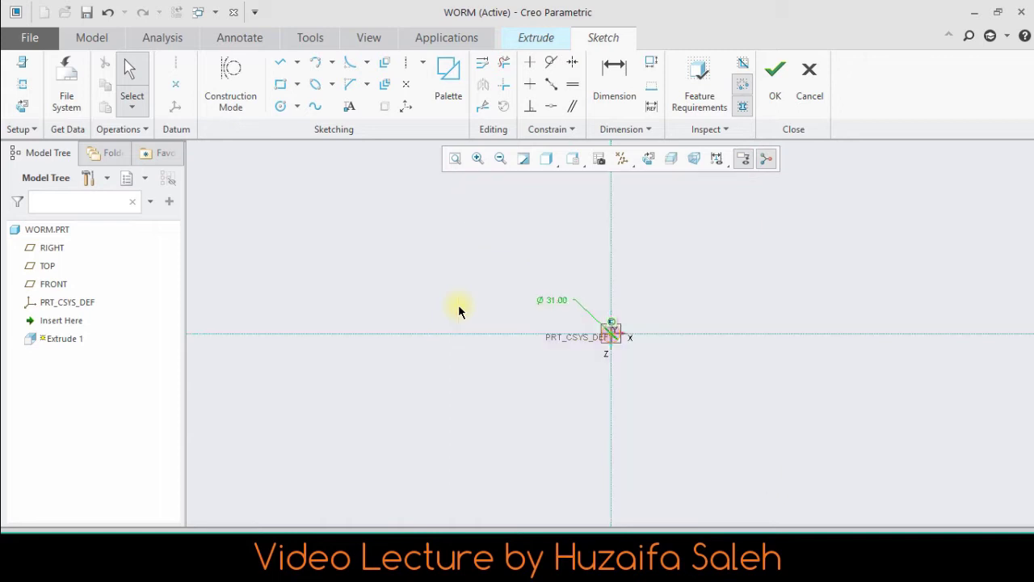
- Add a concentric Ø20 inner circle at the origin and finish the sketch
click(453, 159)
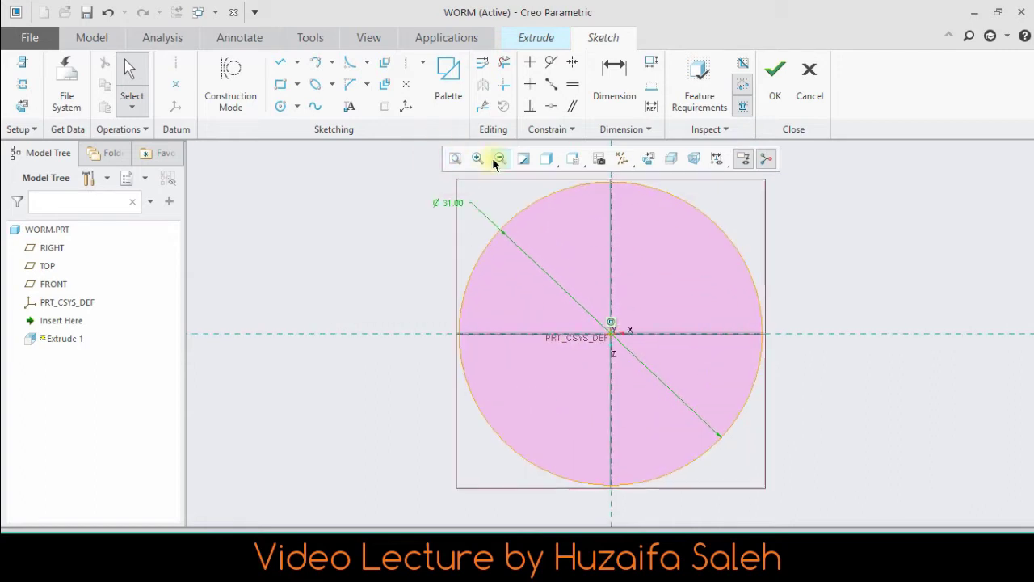
click(279, 109)
click(611, 333)
click(664, 424)
middle_click(664, 424)
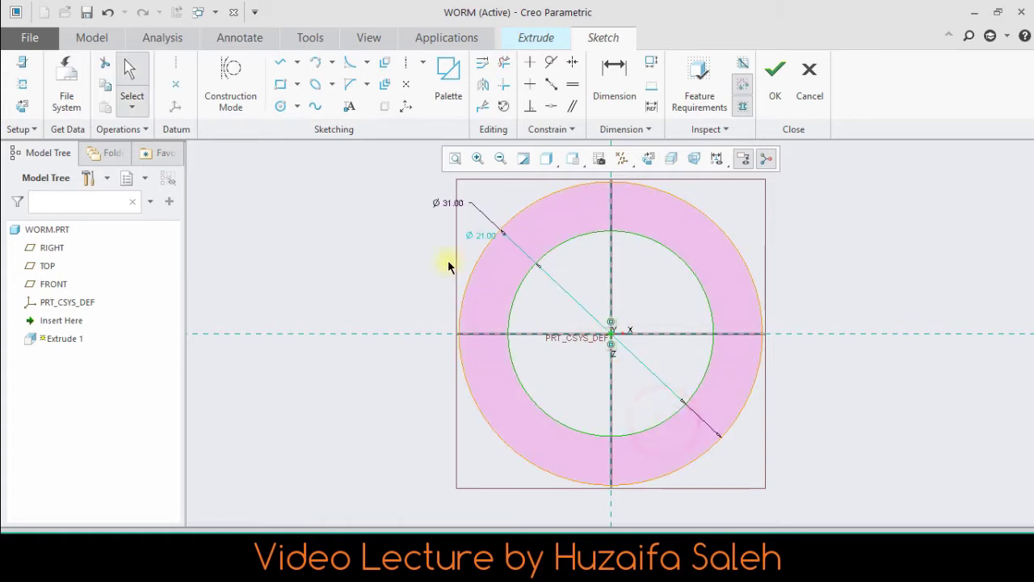
double_click(482, 236)
text(20)
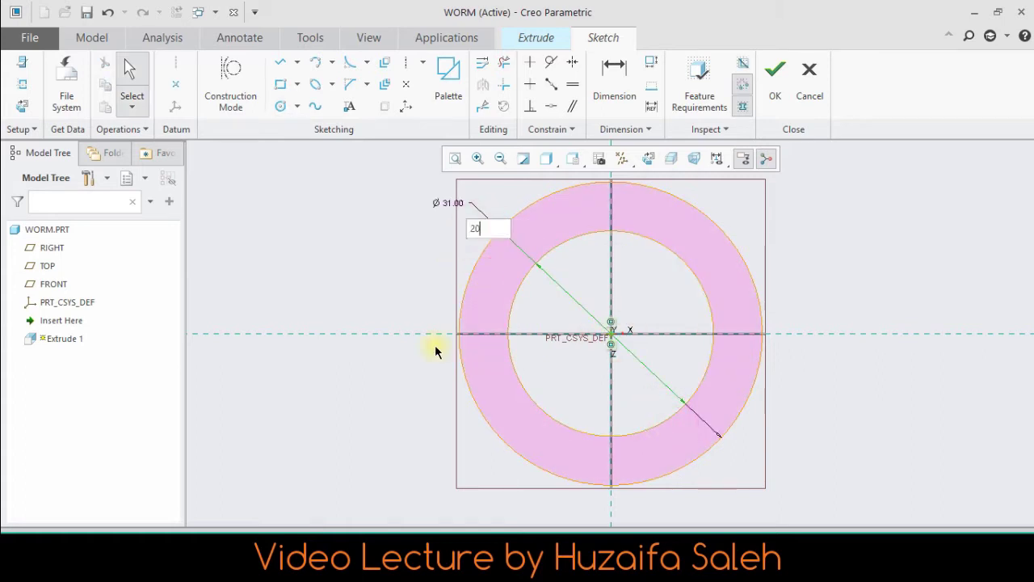
key(Return)
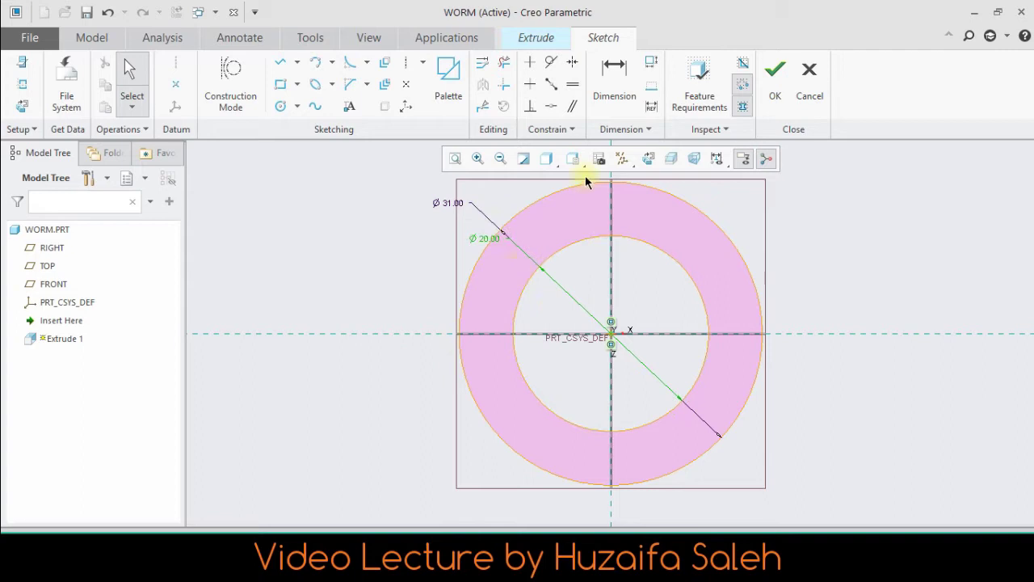
click(773, 89)
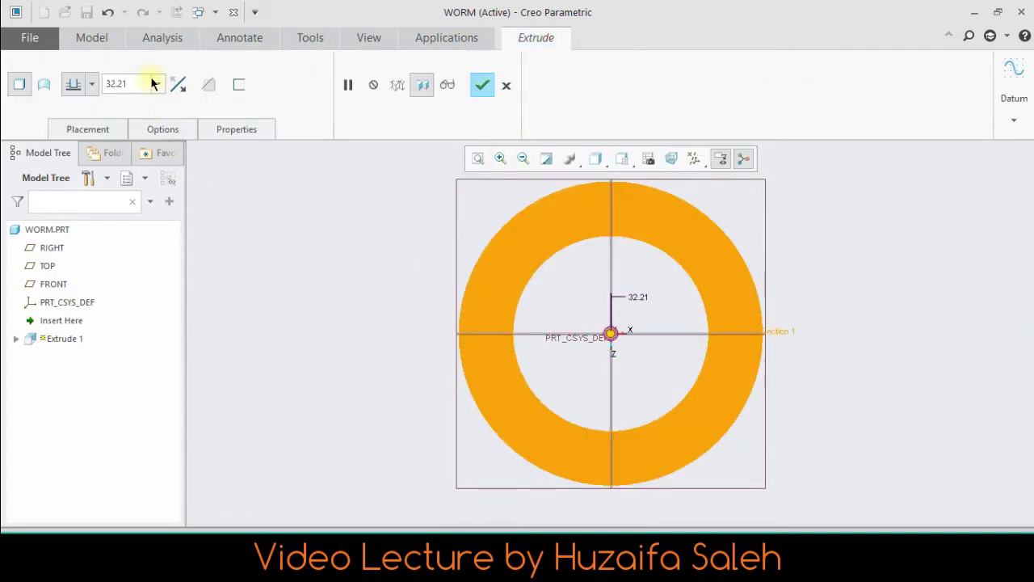
- Extrude the ring symmetrically to a depth of 80 and complete the tube
middle_drag(296, 219, 332, 219)
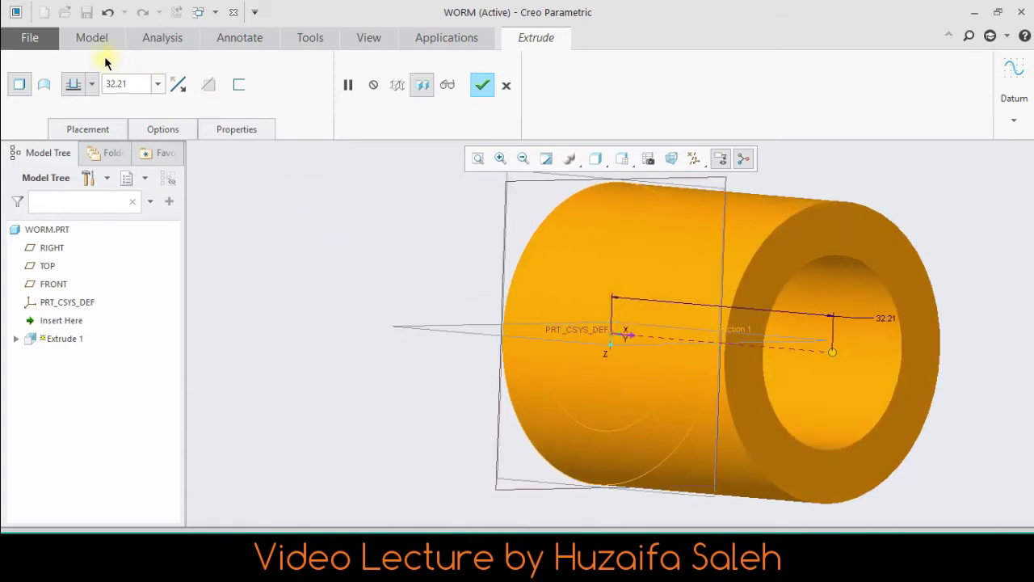
double_click(135, 85)
text(80)
key(Return)
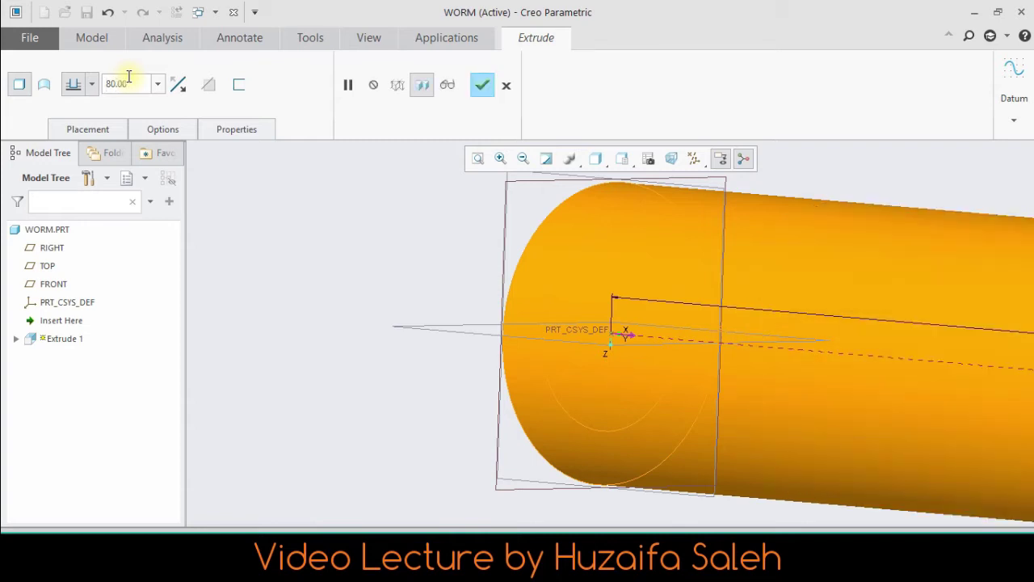
click(89, 88)
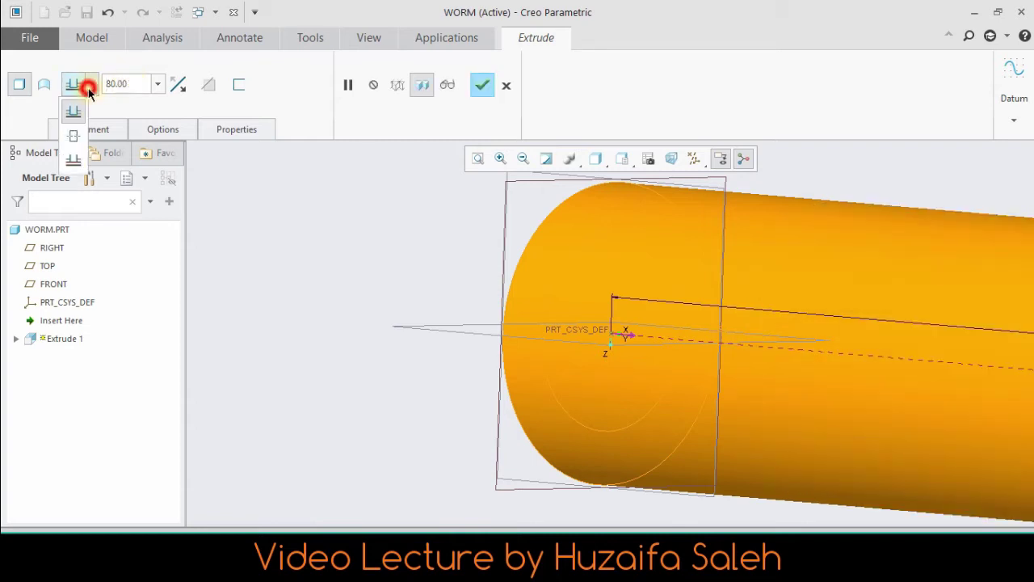
click(83, 135)
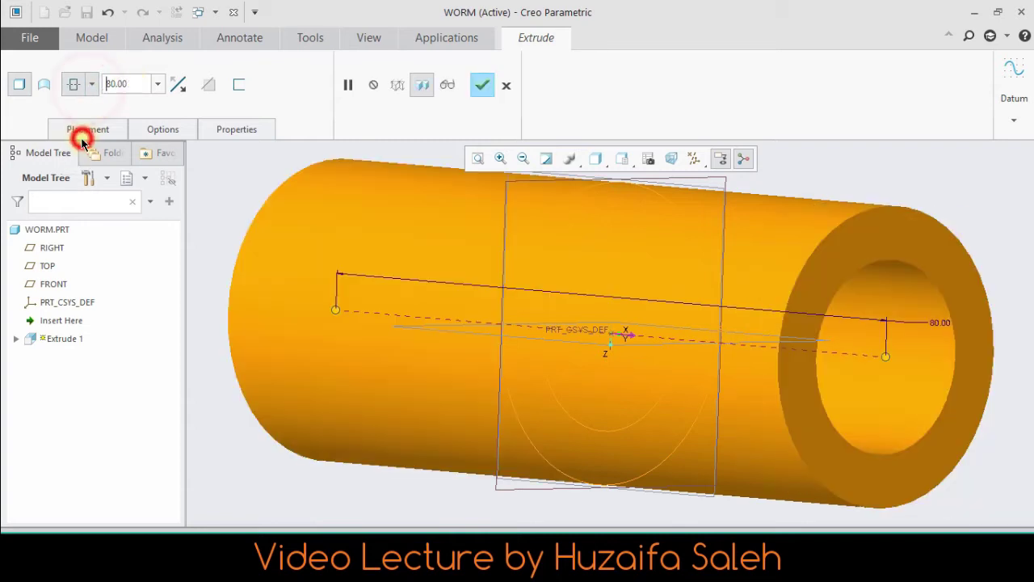
click(481, 86)
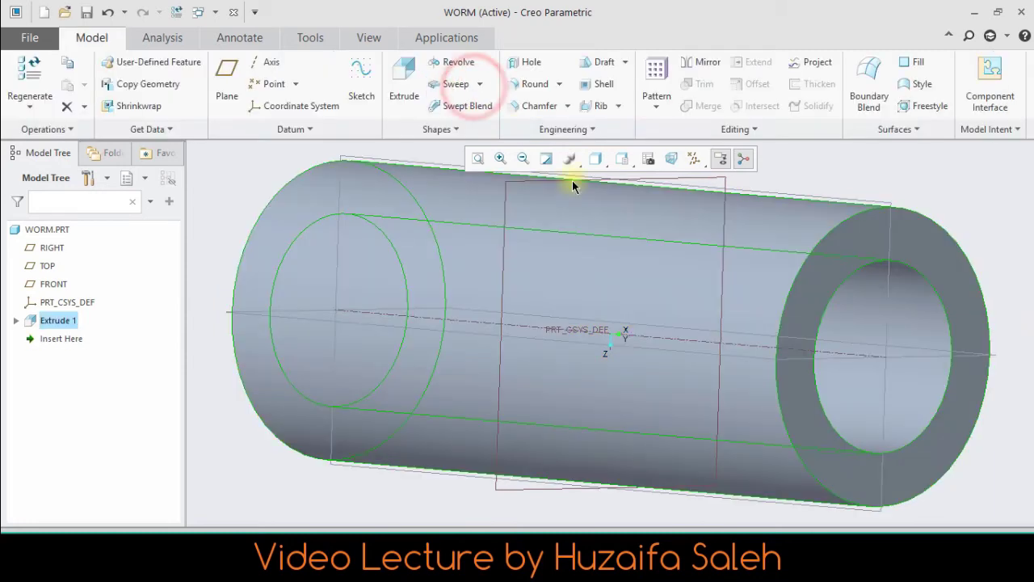
- Orbit the model to view the tube from the side
scroll(564, 263, down, 5)
scroll(563, 264, up, 5)
middle_drag(394, 337, 427, 363)
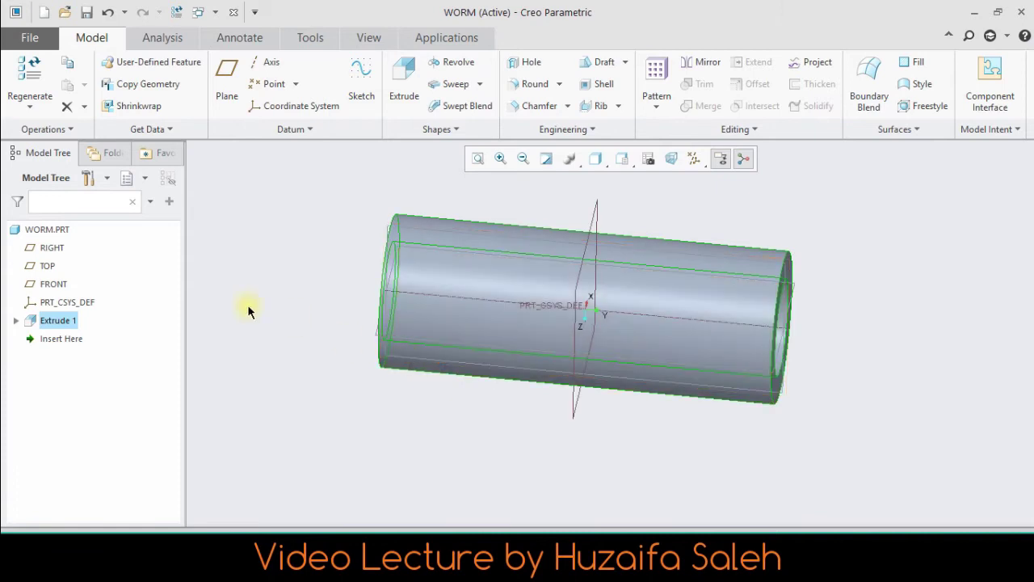
click(482, 86)
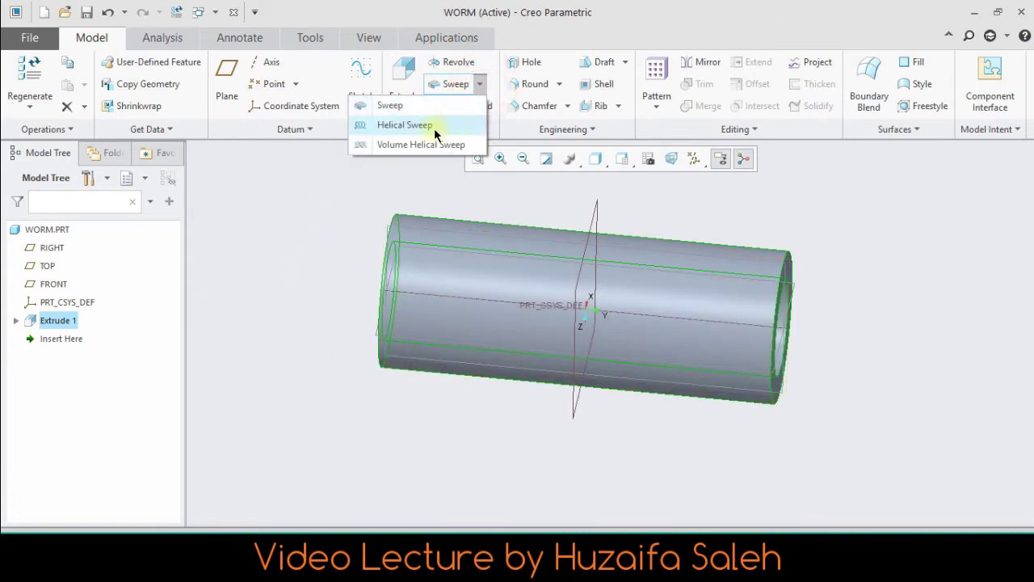
- Start a Helical Sweep and choose the RIGHT plane for its profile sketch
click(434, 128)
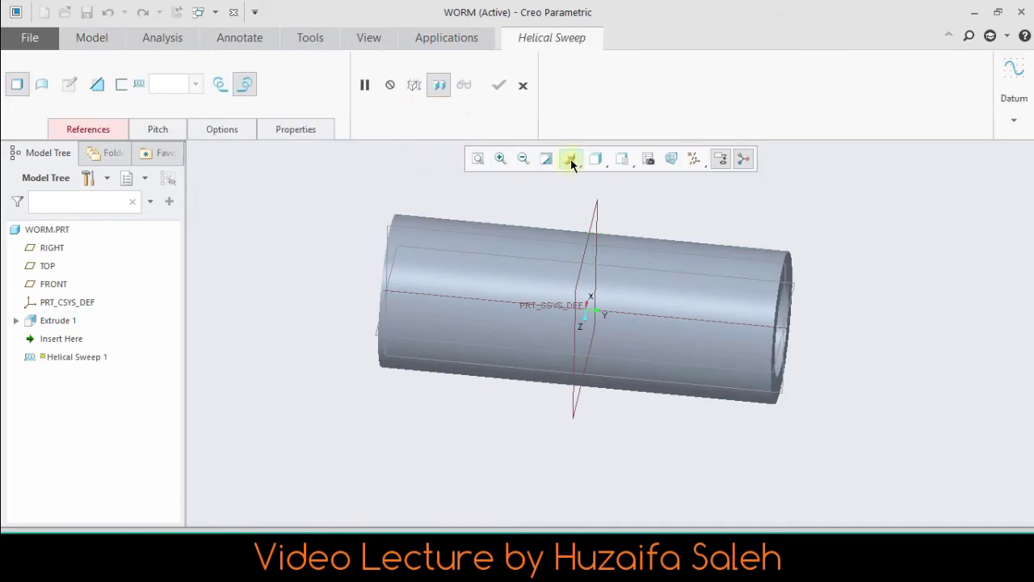
click(85, 132)
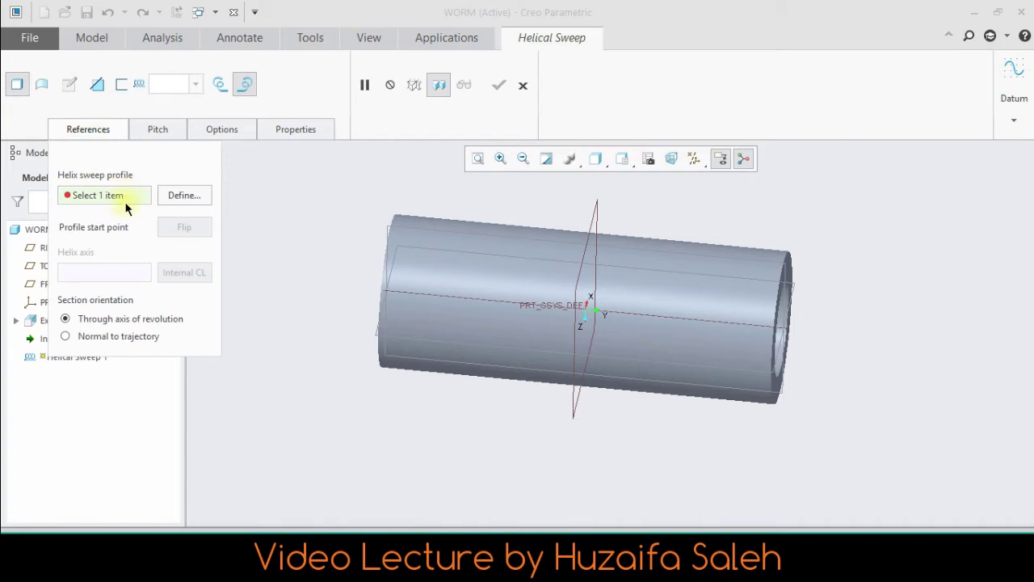
click(181, 197)
click(778, 268)
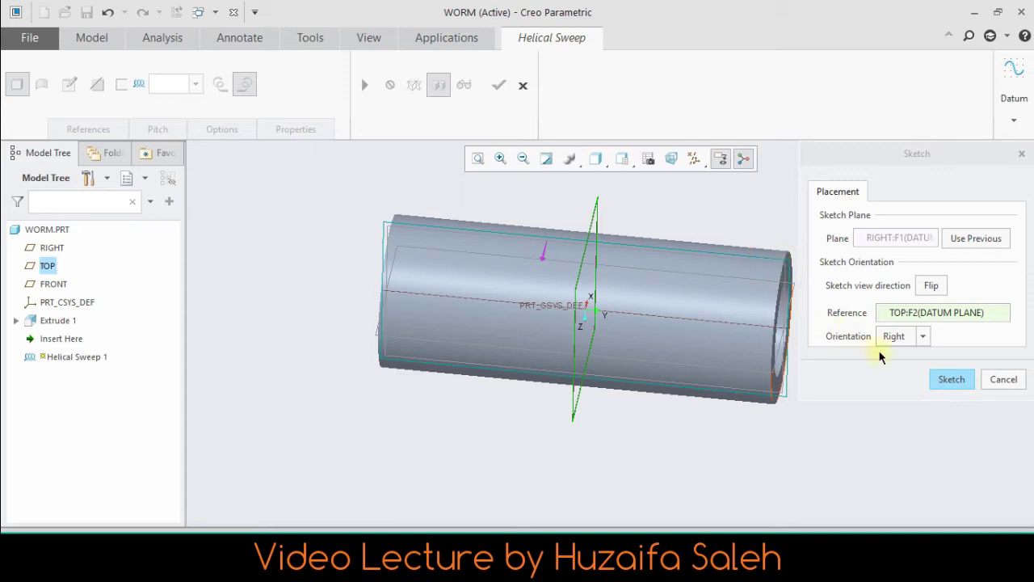
- Open the profile sketch facing its plane and add the cylinder's top and end edges as references
click(951, 379)
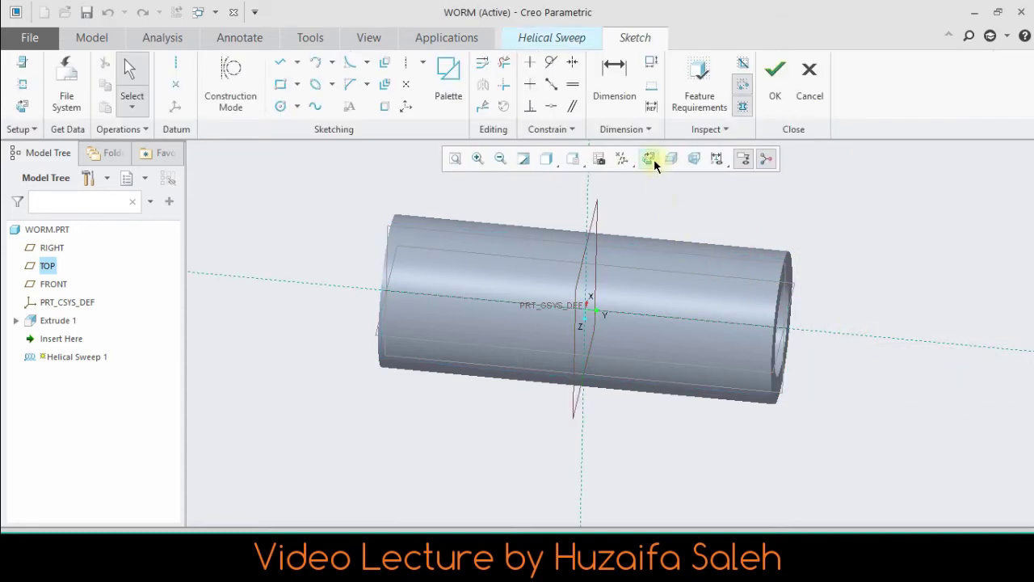
click(652, 159)
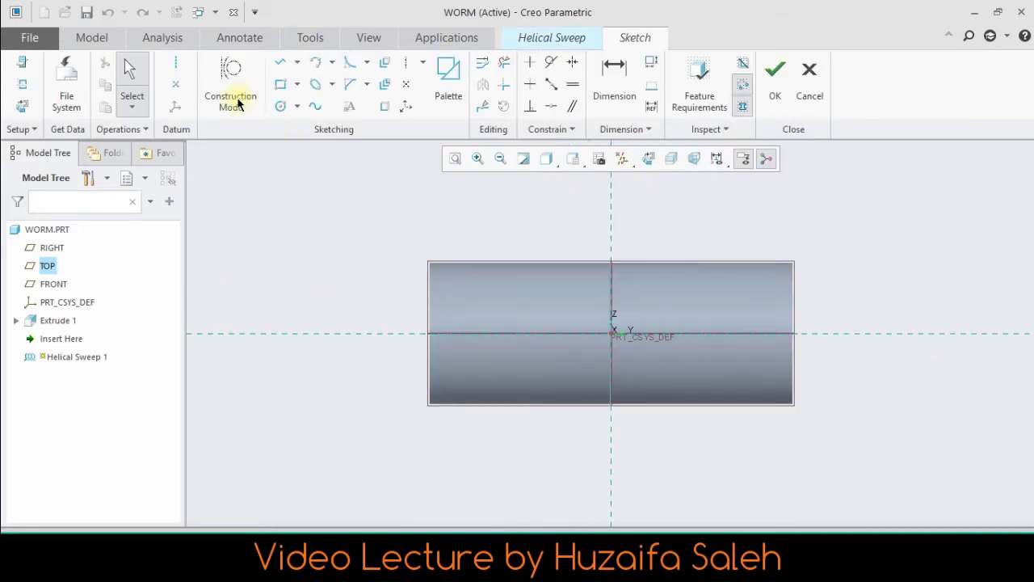
click(22, 84)
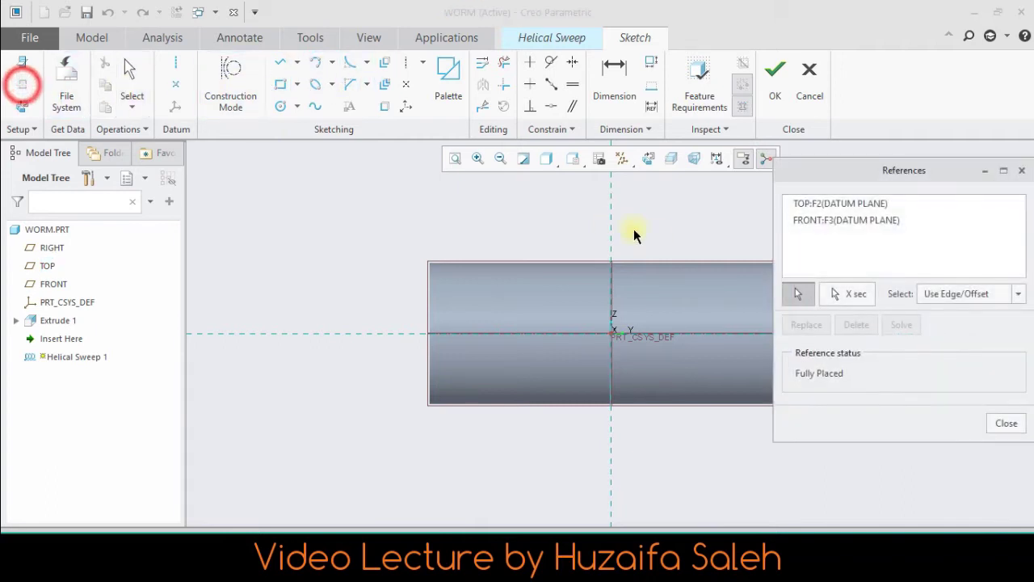
click(662, 262)
click(429, 307)
drag(883, 174, 242, 216)
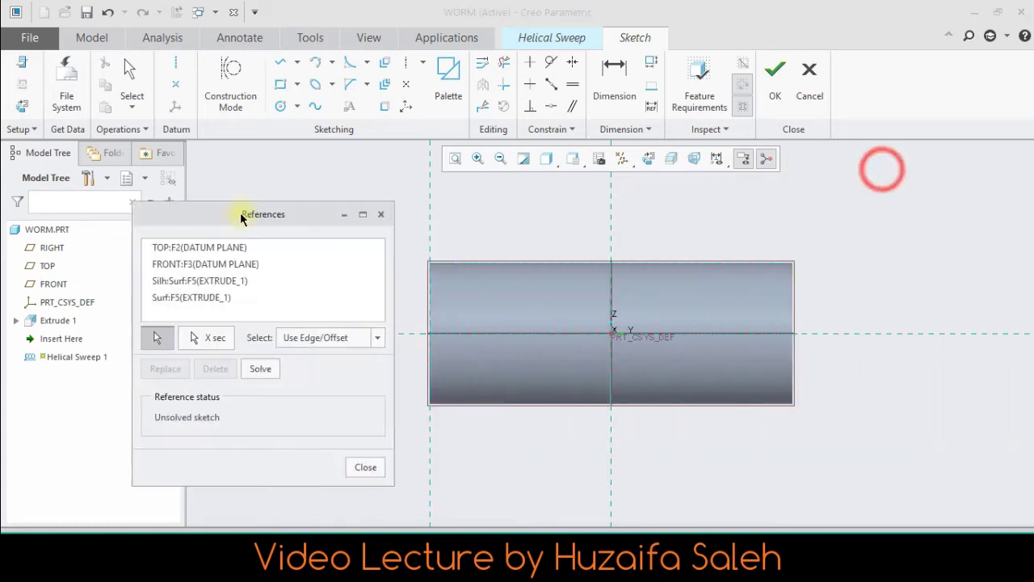
click(789, 323)
click(713, 265)
click(366, 467)
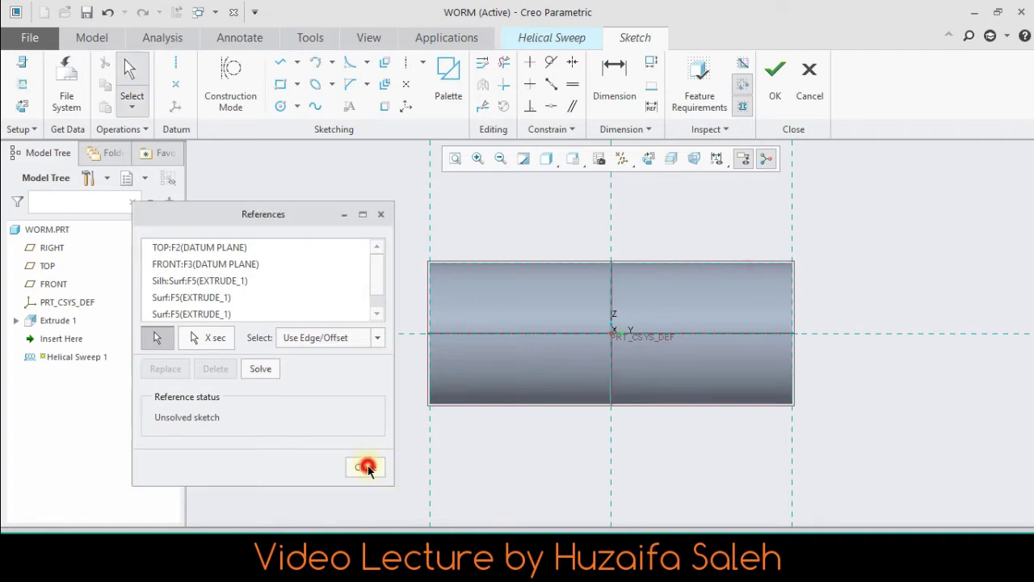
- Draw the profile line along the cylinder's top, dimension it 18 from the centerline, and accept
click(278, 61)
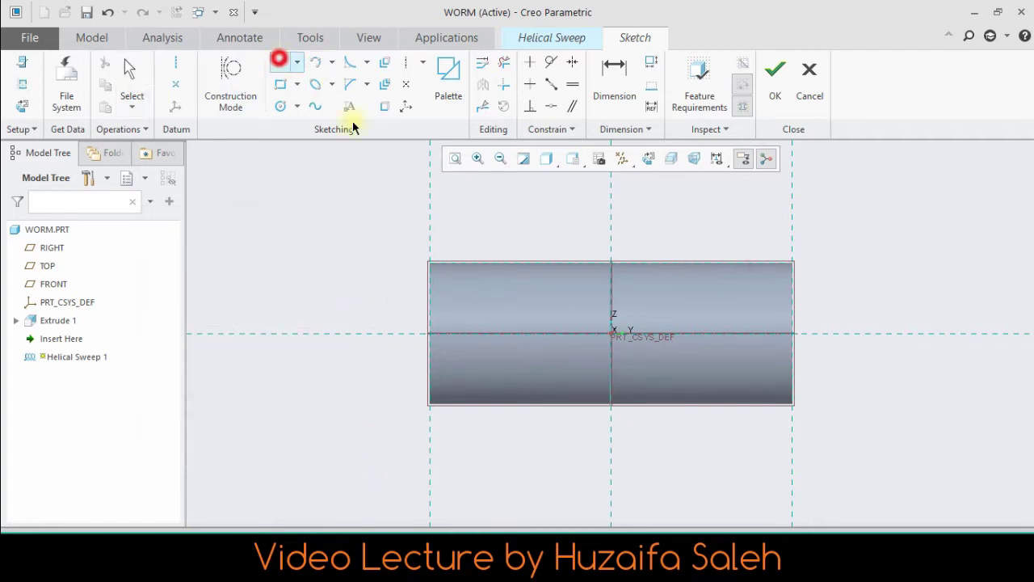
click(792, 232)
click(430, 231)
middle_click(431, 231)
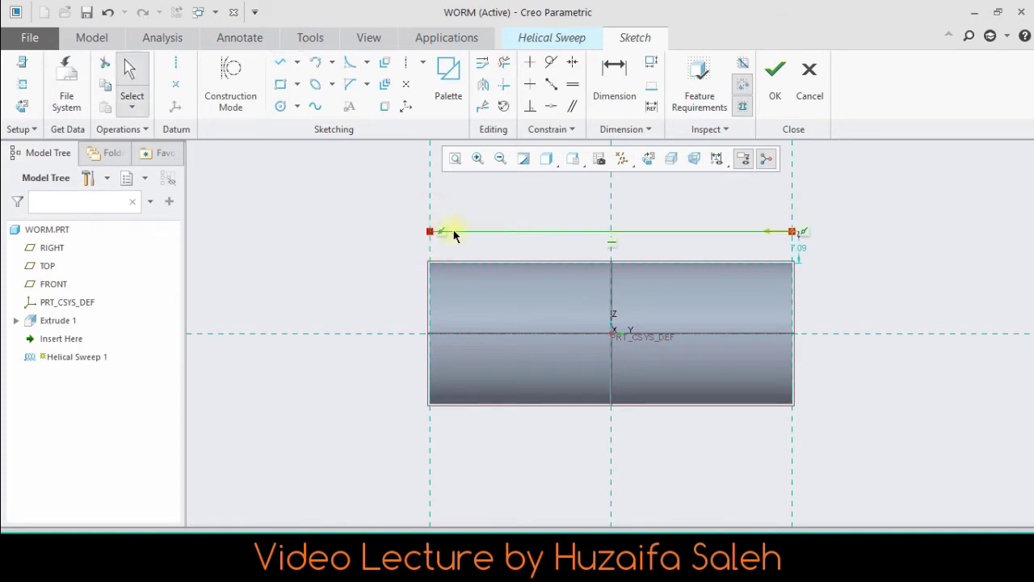
click(614, 76)
click(730, 232)
click(732, 333)
middle_click(843, 281)
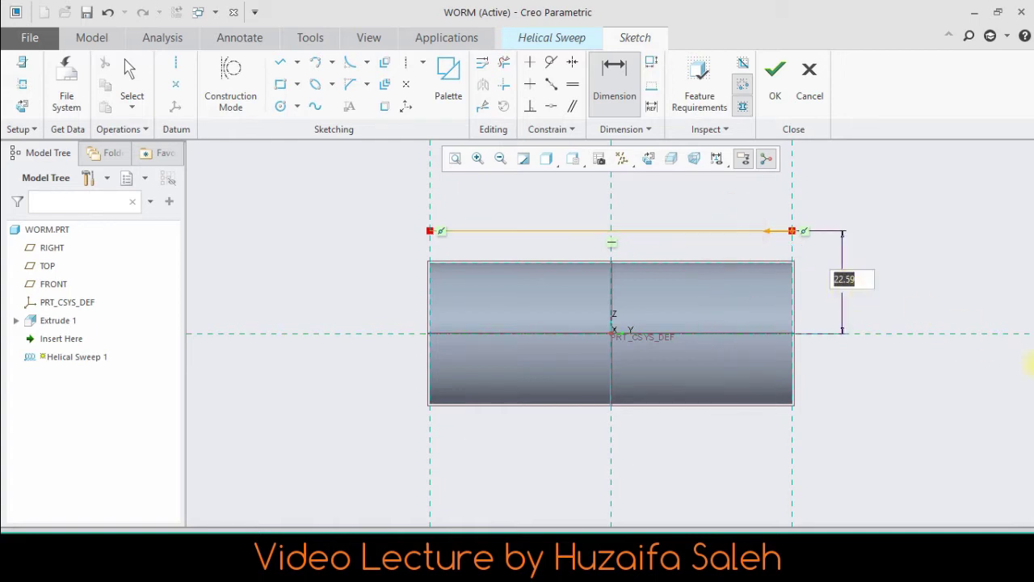
text(18)
key(Return)
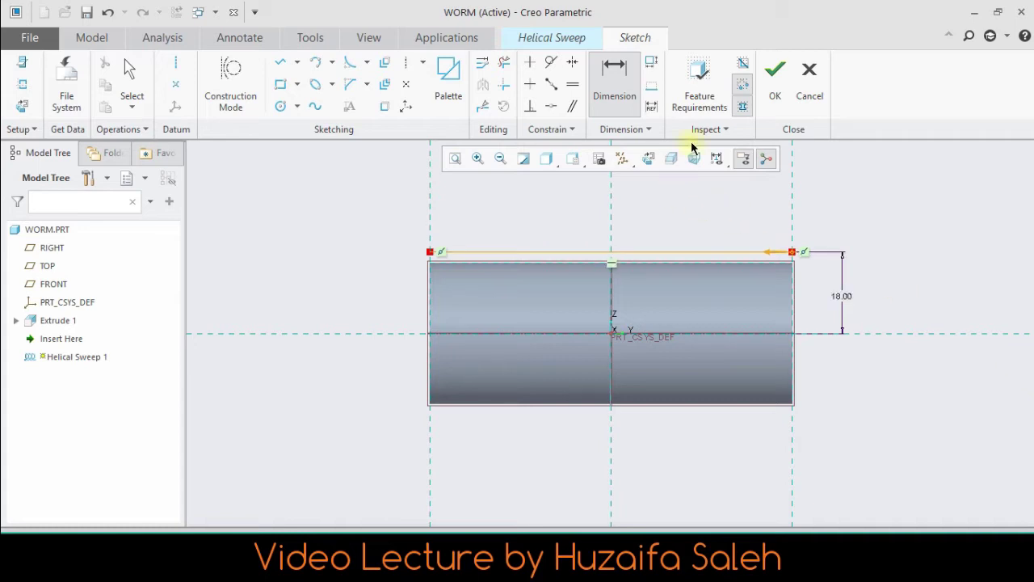
click(772, 89)
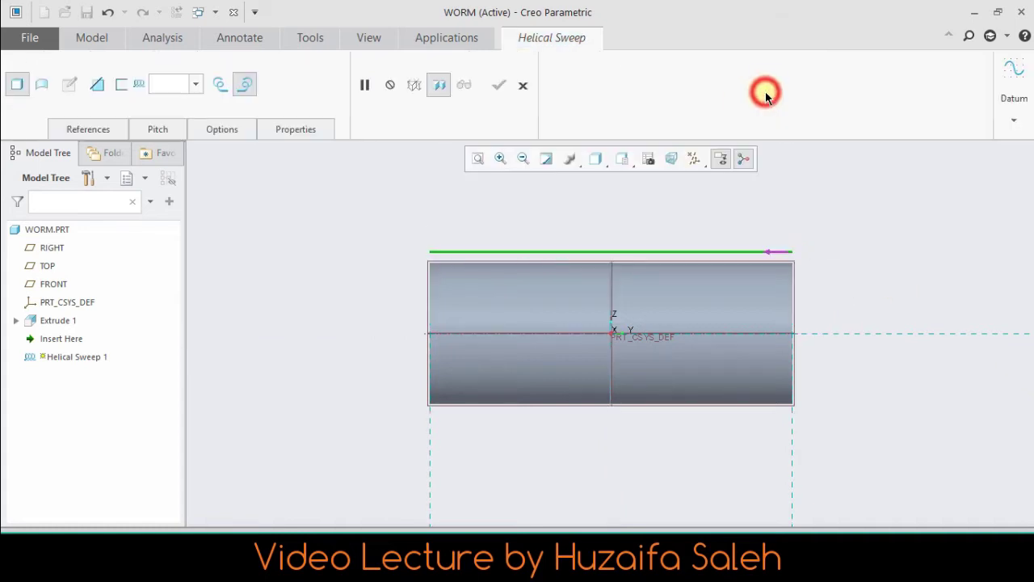
- Use the cylinder's axis A_1 as helix axis and set pitch 2*pi as a feature relation
click(55, 133)
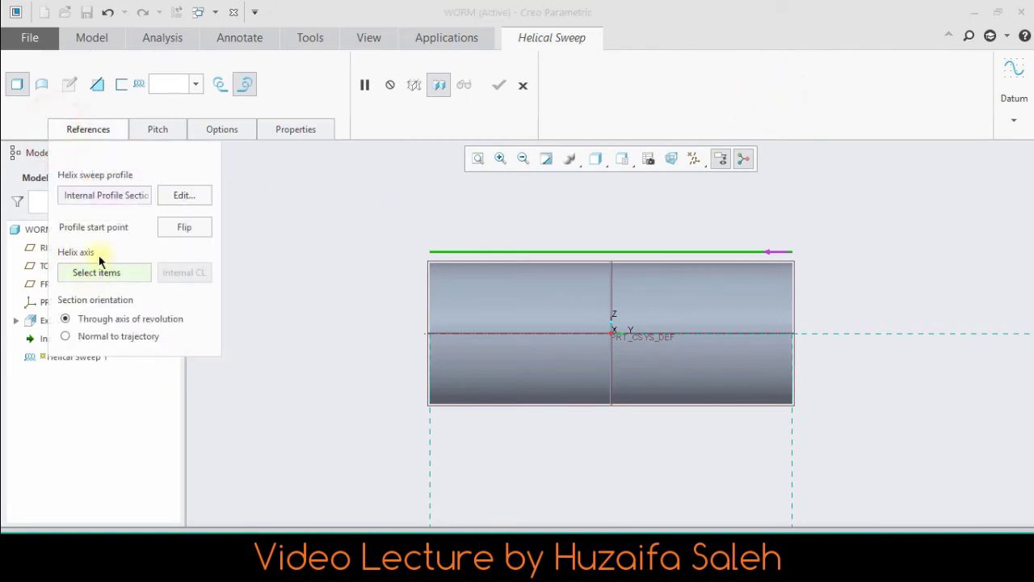
click(136, 274)
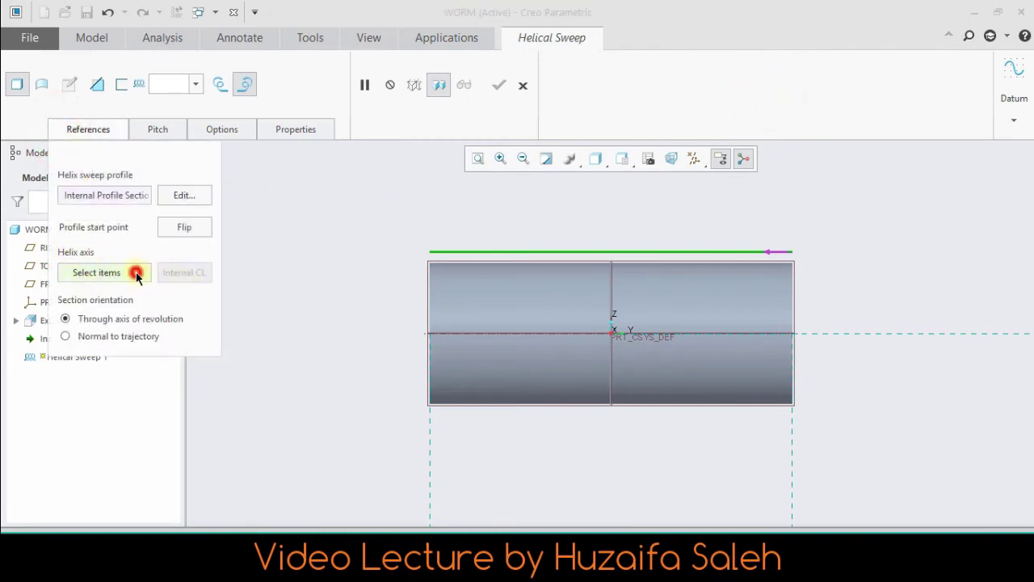
click(580, 333)
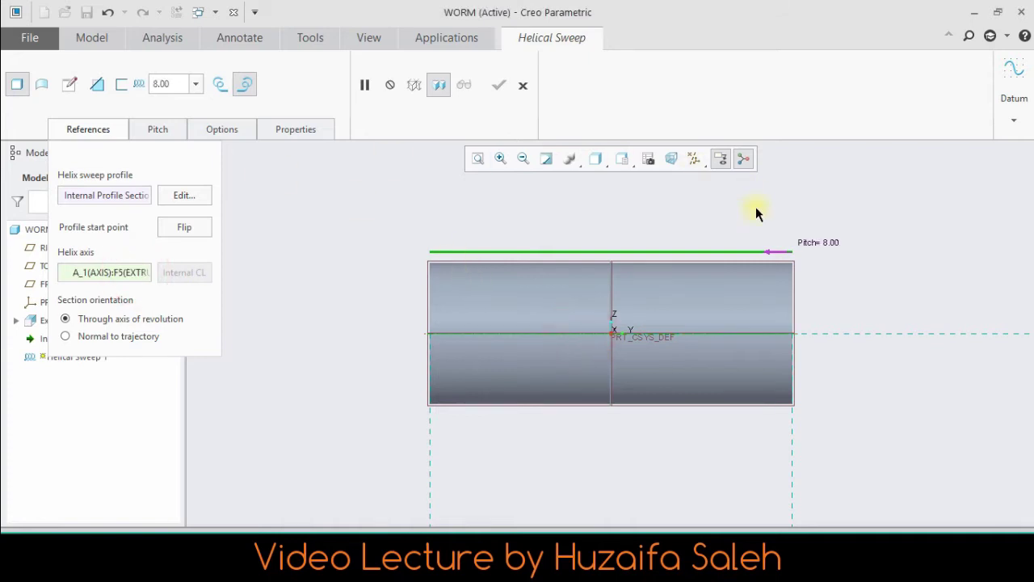
click(167, 85)
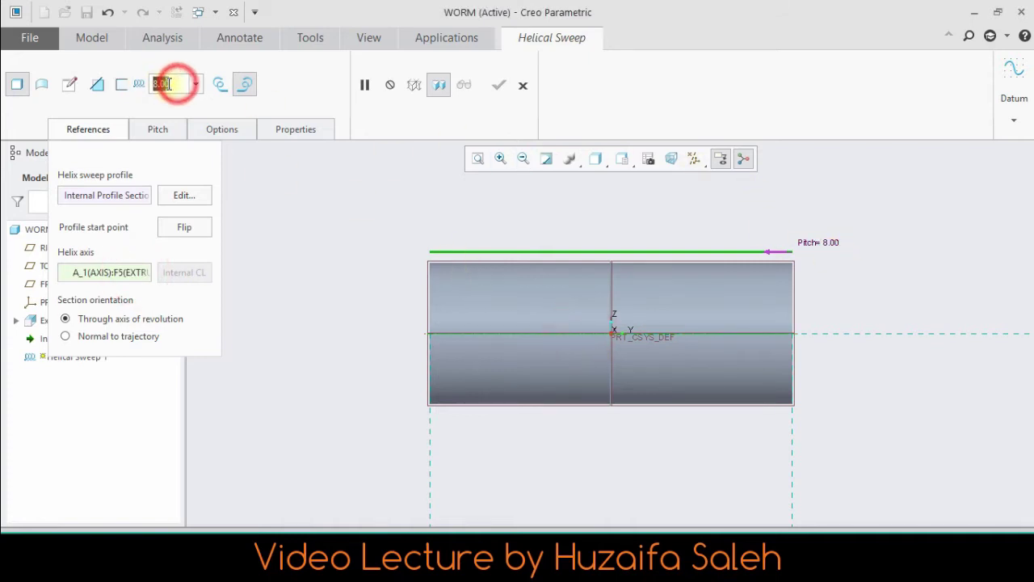
text(2*p)
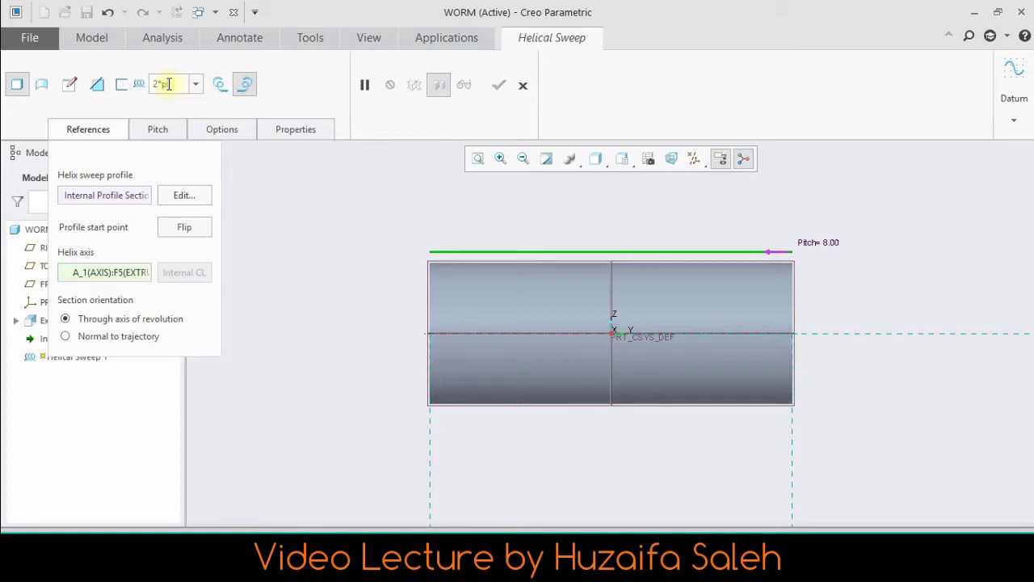
key(Return)
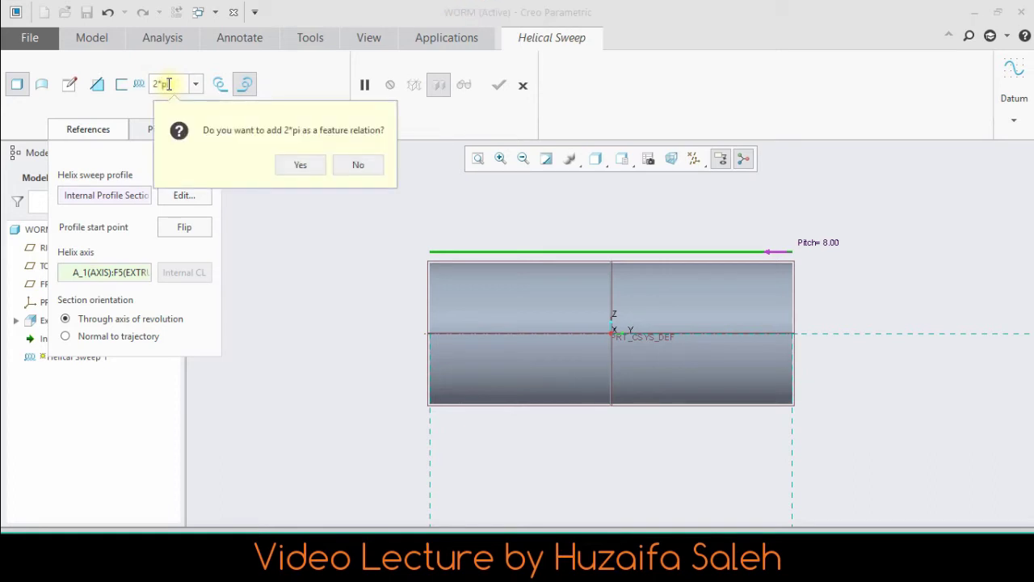
click(309, 167)
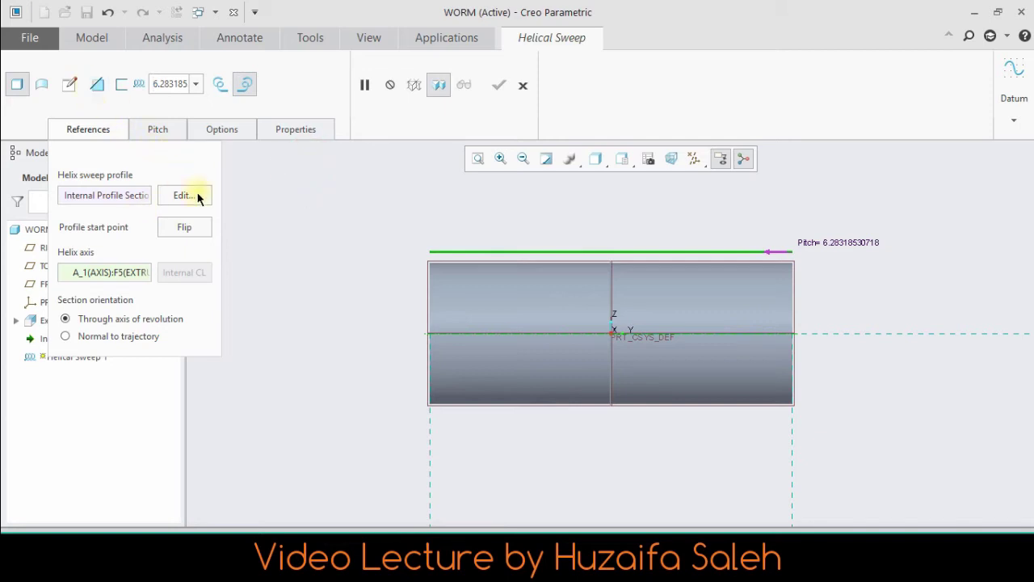
click(69, 84)
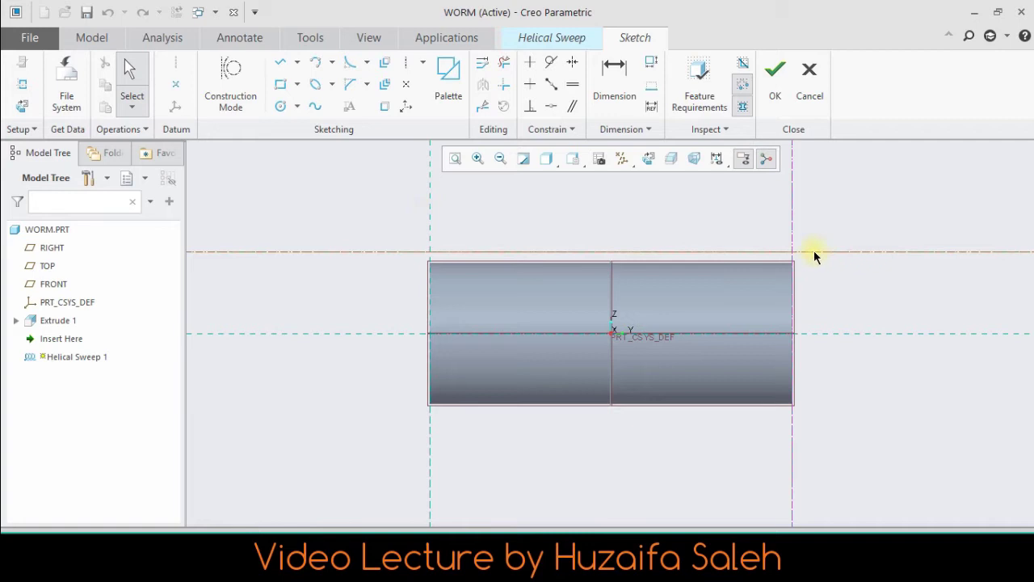
- Zoom to the cylinder's right end and add its top silhouette and right edge as references
click(478, 158)
mouse_move(735, 231)
mouse_down()
mouse_move(824, 305)
mouse_move(821, 327)
mouse_up()
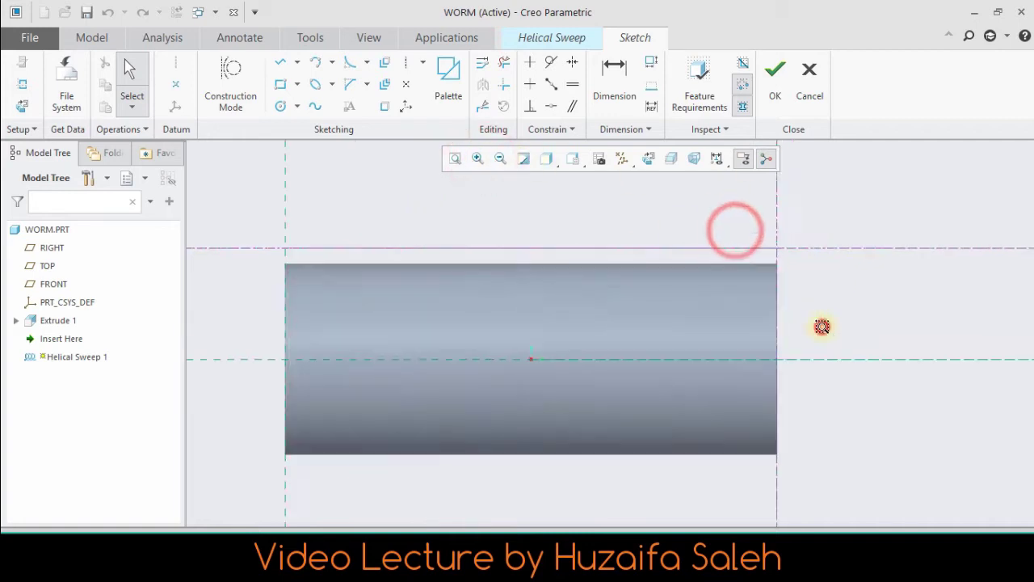
scroll(595, 245, down, 3)
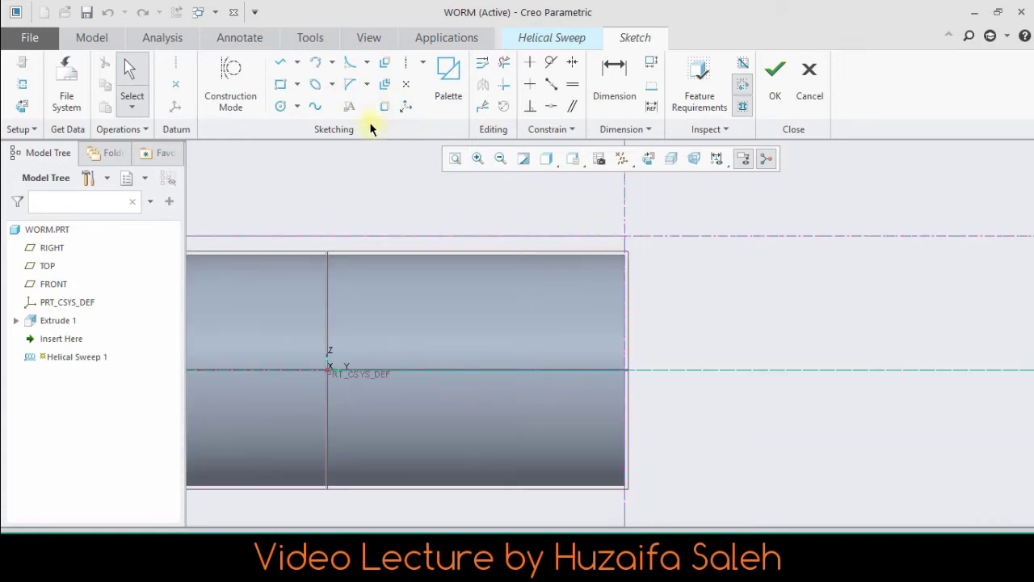
click(19, 84)
click(523, 257)
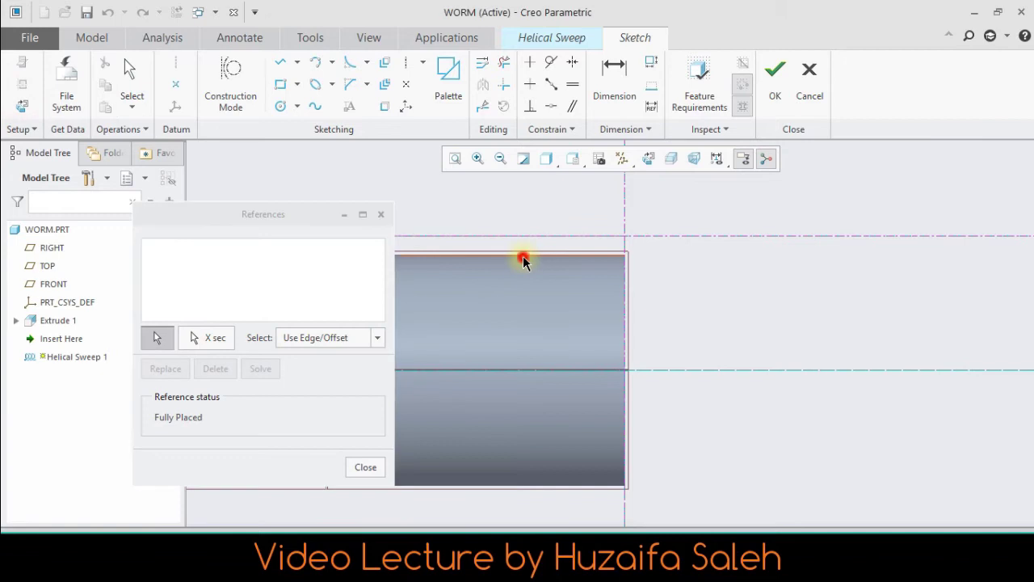
click(627, 314)
click(366, 467)
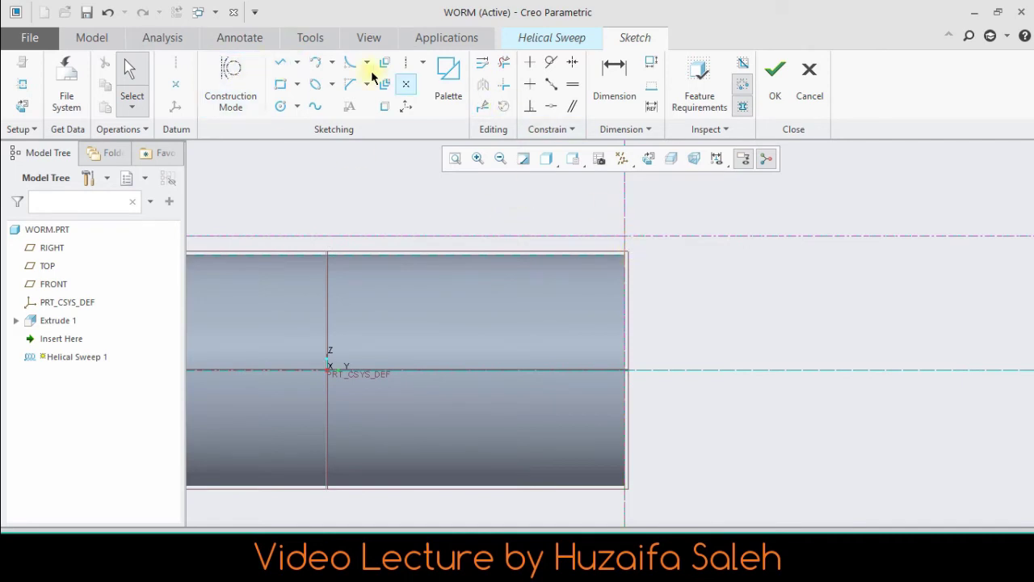
- Draw a horizontal centerline above the cylinder and dimension it vertically to the central axis
click(404, 62)
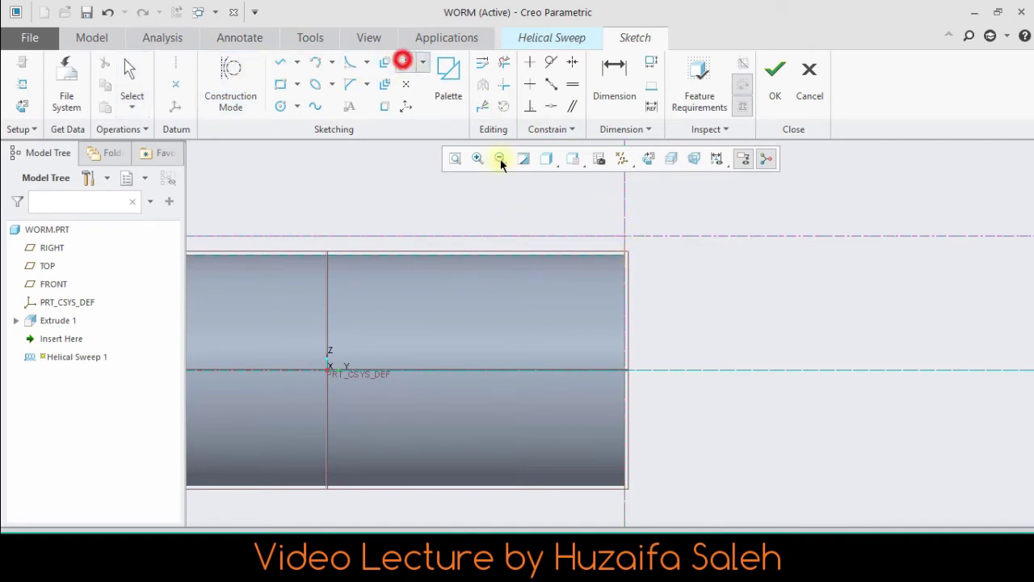
click(623, 215)
click(555, 214)
middle_click(556, 213)
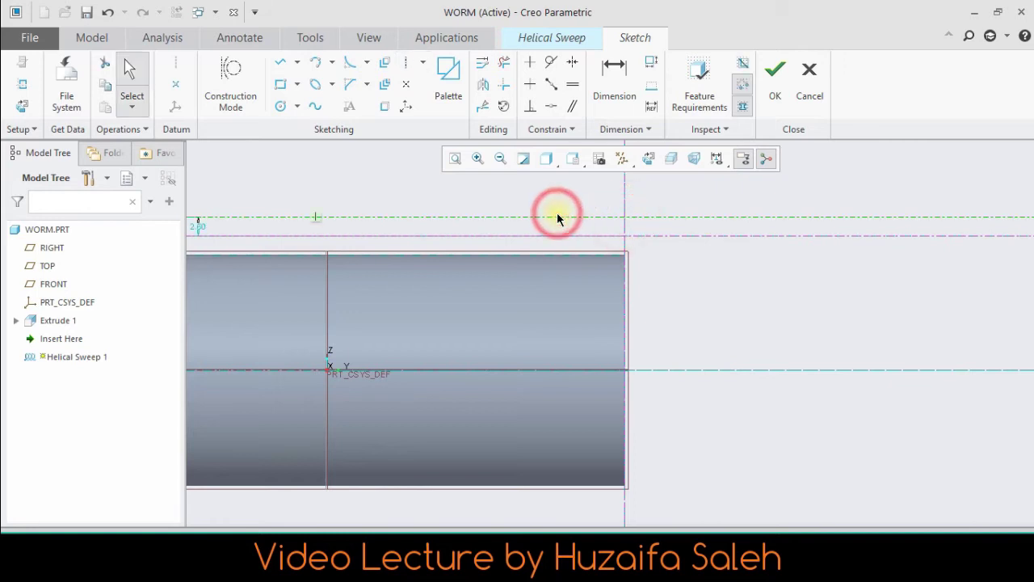
click(613, 70)
click(670, 235)
click(687, 369)
click(688, 369)
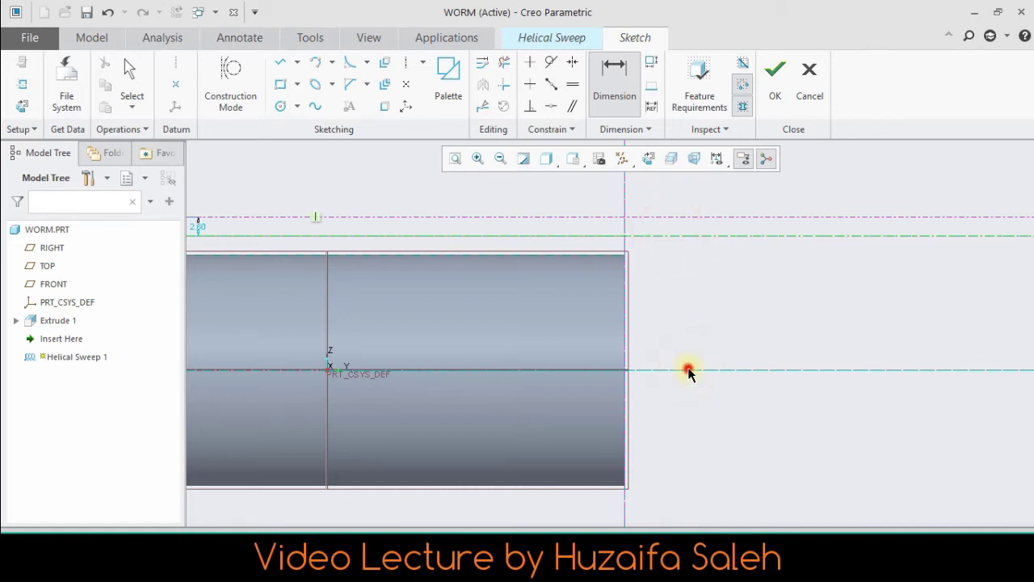
click(624, 81)
click(679, 215)
middle_click(774, 326)
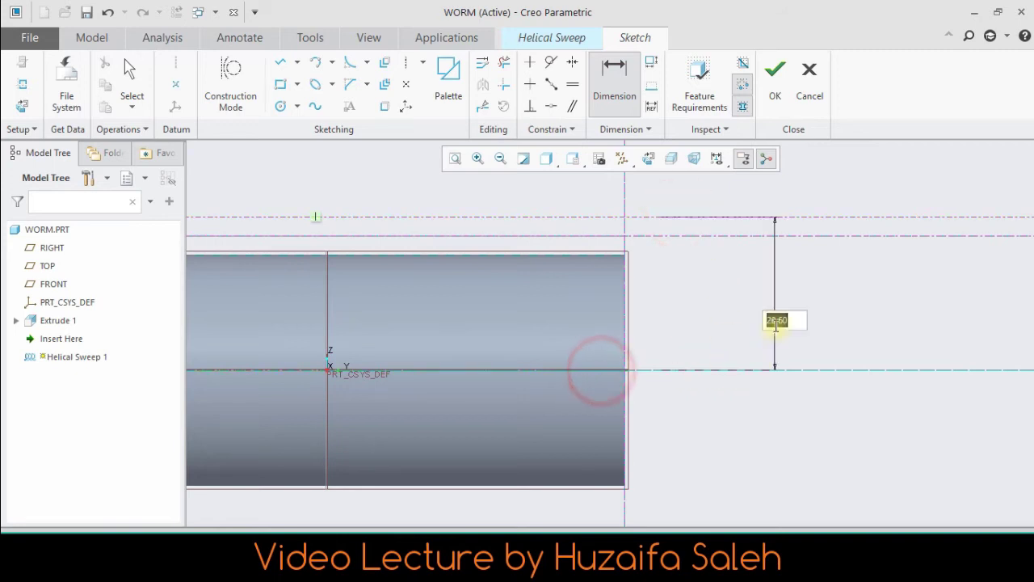